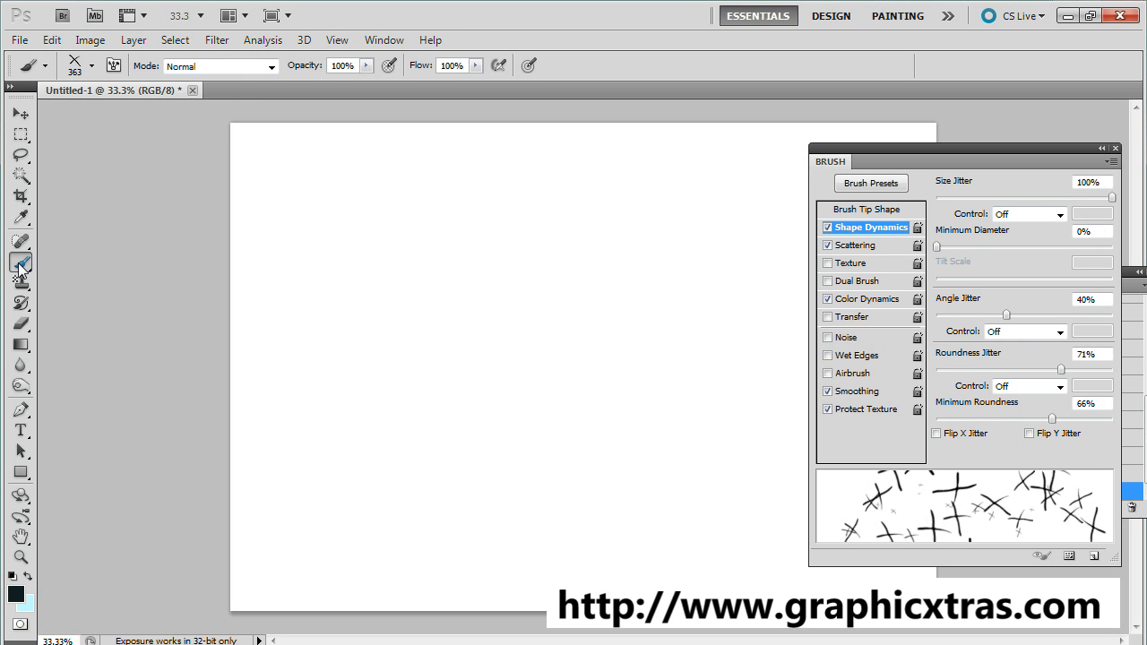
Choose the 359 px crossed-stroke brush tip from the Brush Preset picker
{"action": "left_click", "coordinate": [92, 66]}
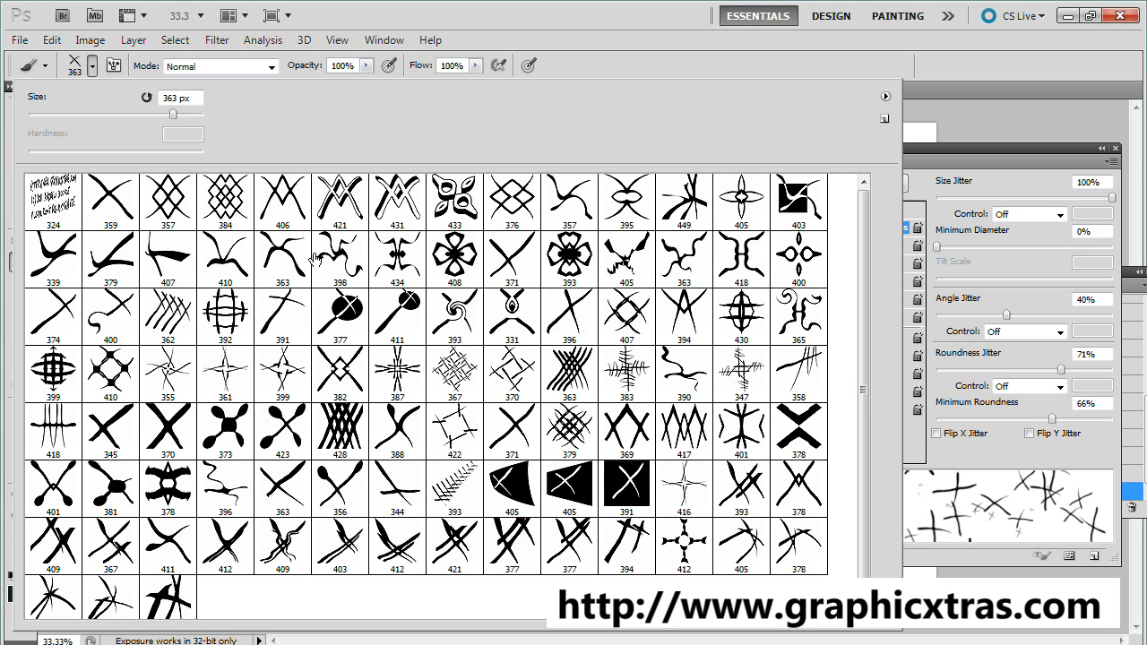
{"action": "left_click", "coordinate": [117, 213]}
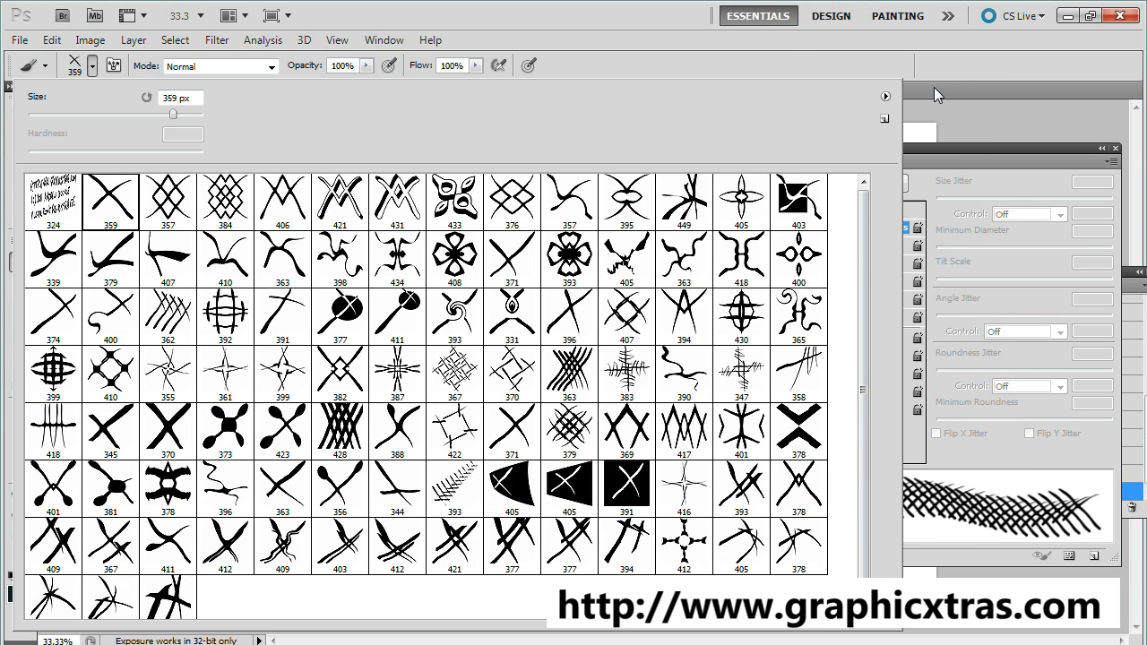
{"action": "left_click", "coordinate": [934, 87]}
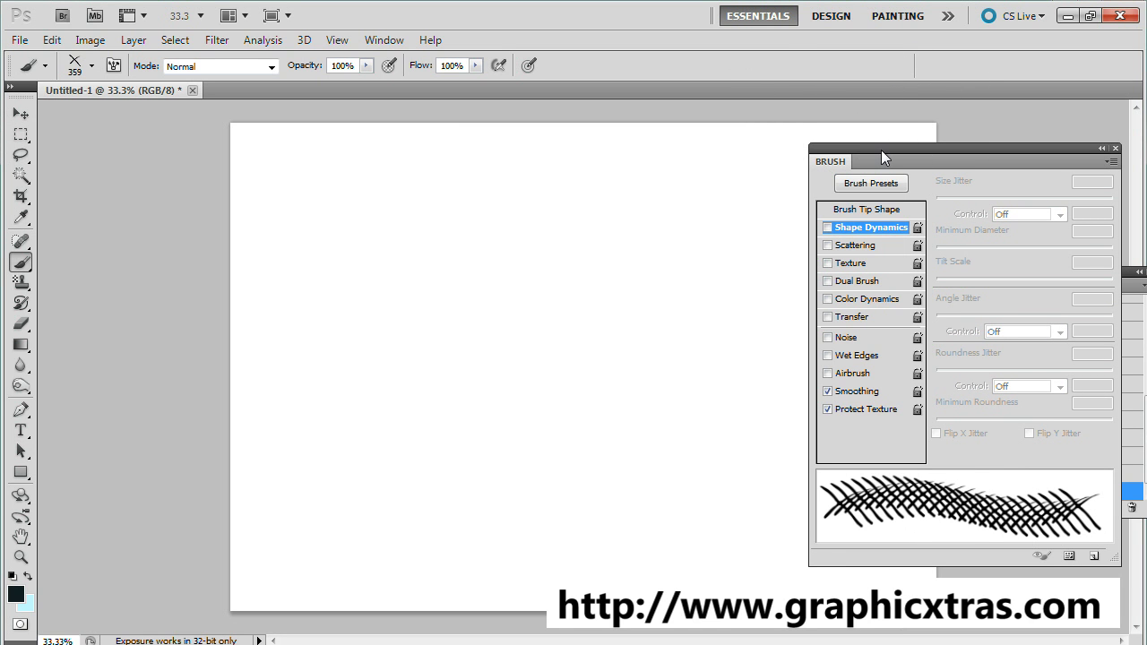
Show the Brush panel and enable Scattering with Scatter set to 541%
{"action": "left_click", "coordinate": [392, 43]}
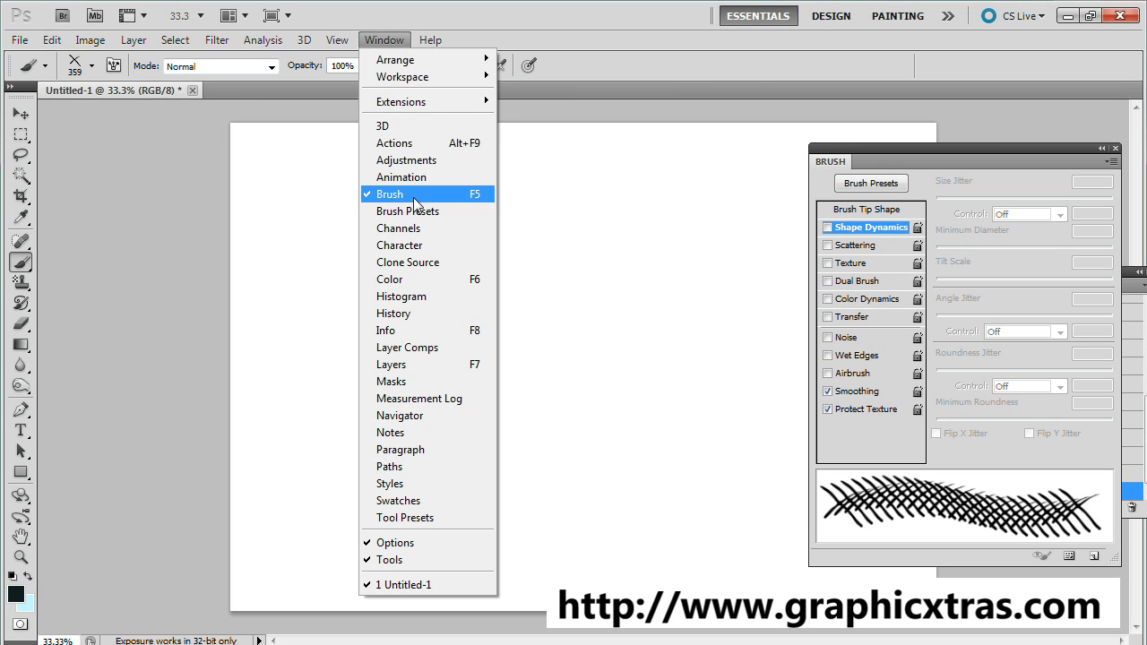
{"action": "left_click", "coordinate": [800, 130]}
{"action": "left_click_drag", "start_coordinate": [858, 149], "coordinate": [802, 123]}
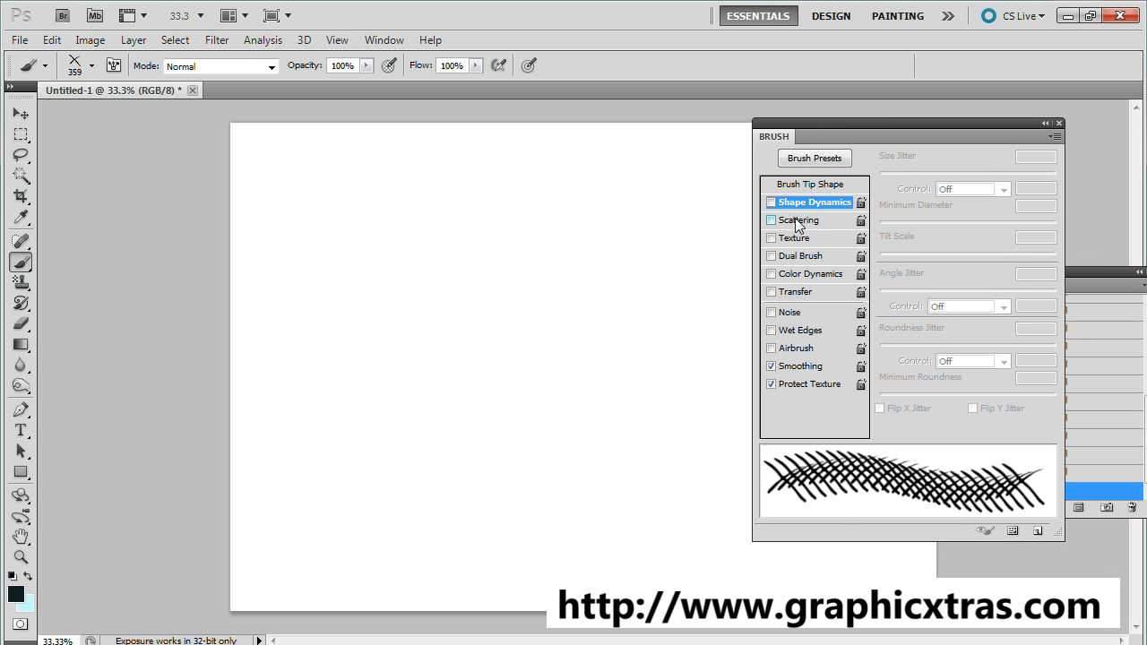
{"action": "left_click", "coordinate": [805, 222]}
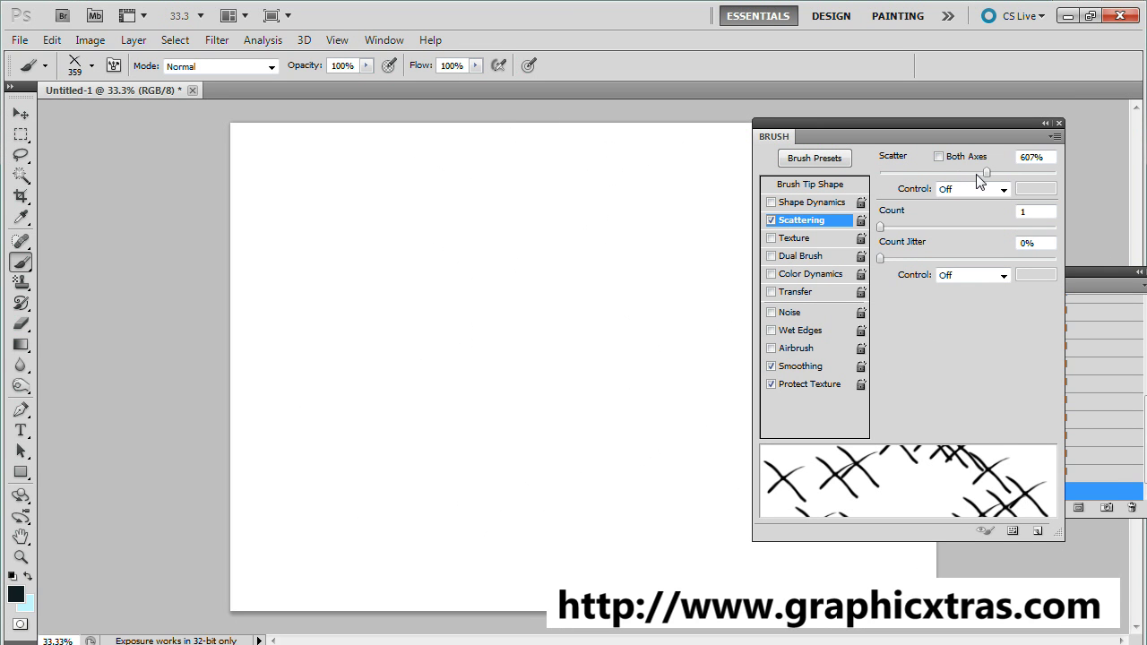
{"action": "mouse_move", "coordinate": [985, 172]}
{"action": "left_mouse_down"}
{"action": "mouse_move", "coordinate": [919, 172]}
{"action": "mouse_move", "coordinate": [897, 197]}
{"action": "mouse_move", "coordinate": [977, 198]}
{"action": "left_mouse_up"}
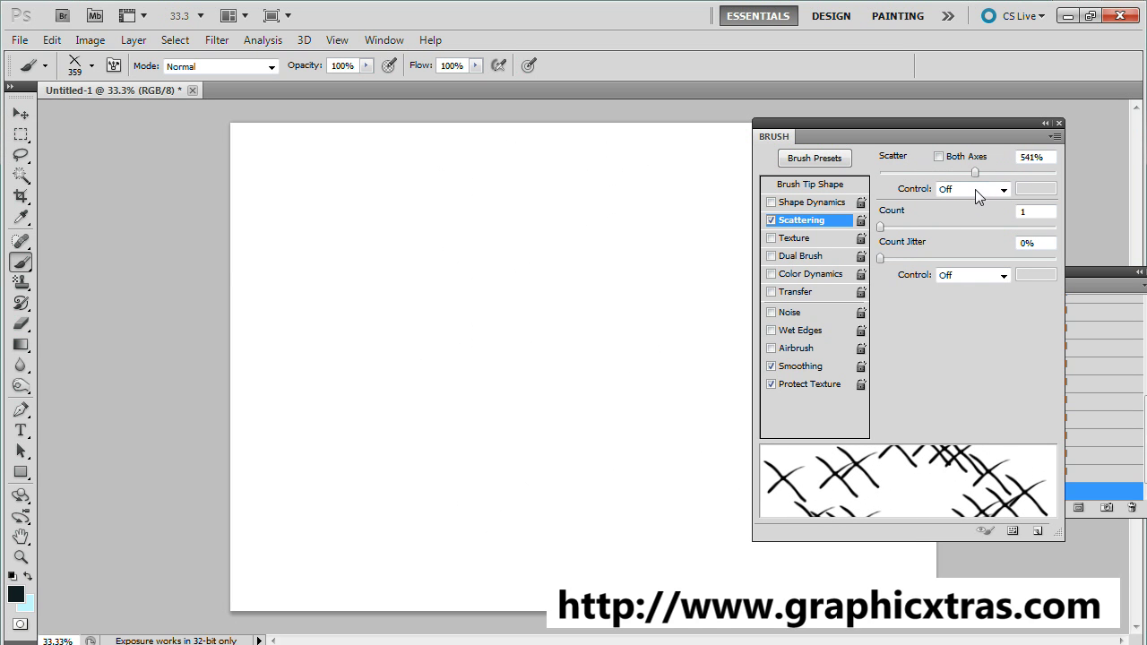
Paint a test stroke of scattered crosses, then undo it to blank the canvas
{"action": "mouse_move", "coordinate": [294, 258]}
{"action": "left_mouse_down"}
{"action": "mouse_move", "coordinate": [449, 394]}
{"action": "mouse_move", "coordinate": [707, 524]}
{"action": "mouse_move", "coordinate": [667, 139]}
{"action": "mouse_move", "coordinate": [353, 242]}
{"action": "mouse_move", "coordinate": [362, 515]}
{"action": "mouse_move", "coordinate": [689, 562]}
{"action": "mouse_move", "coordinate": [756, 538]}
{"action": "mouse_move", "coordinate": [568, 193]}
{"action": "mouse_move", "coordinate": [560, 143]}
{"action": "left_mouse_up"}
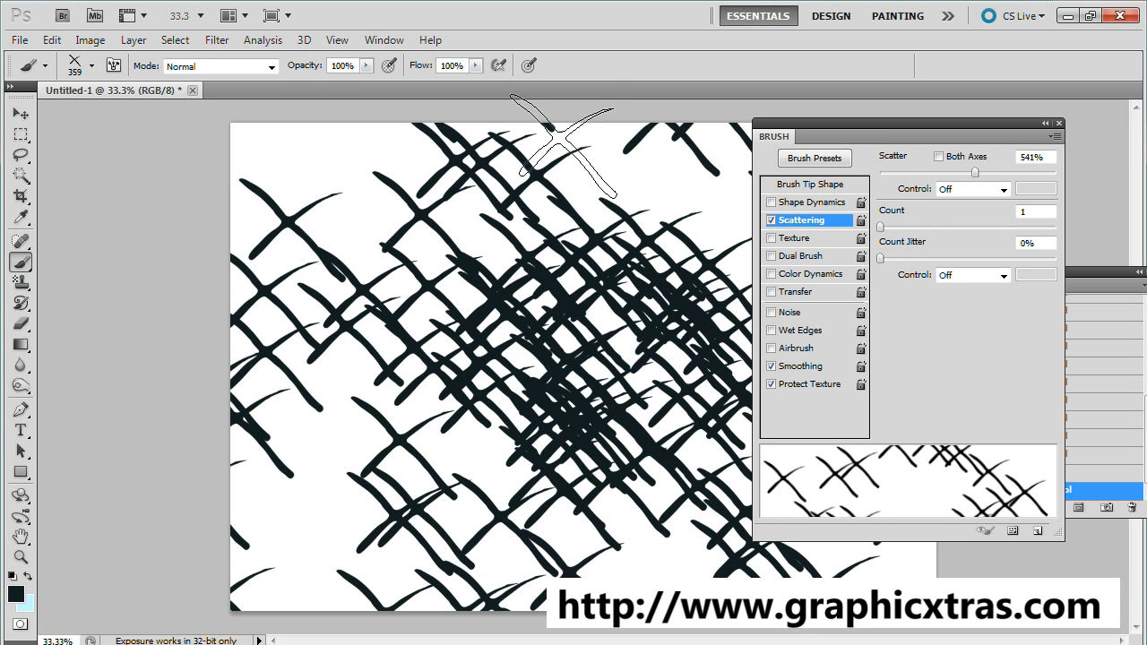
{"action": "left_click", "coordinate": [50, 42]}
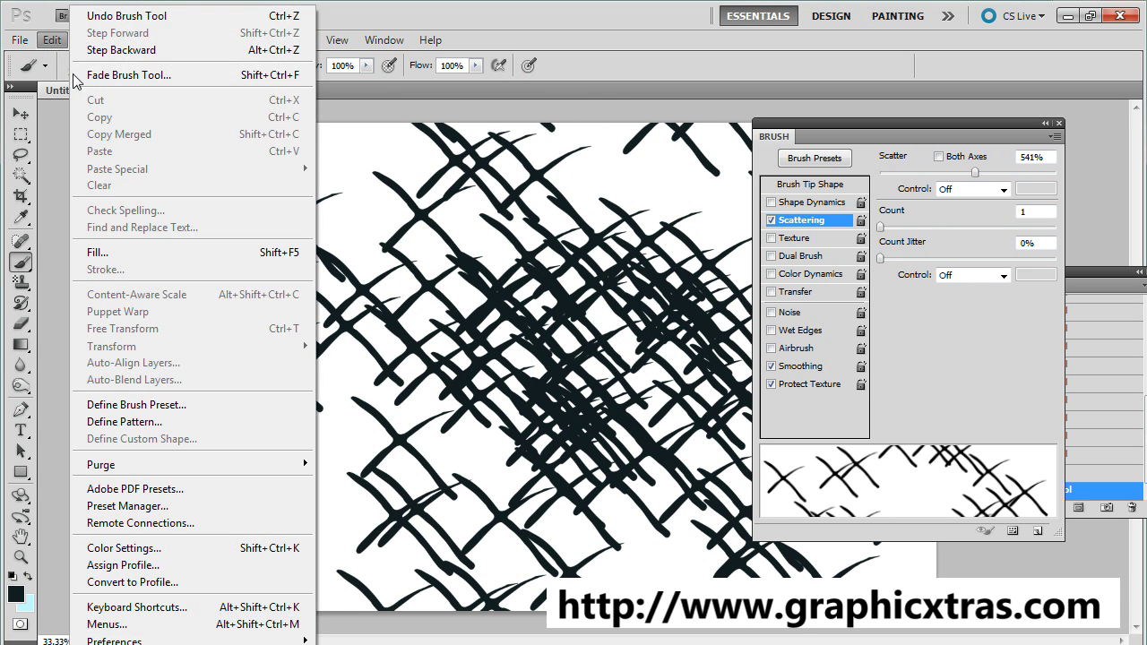
{"action": "left_click", "coordinate": [126, 16]}
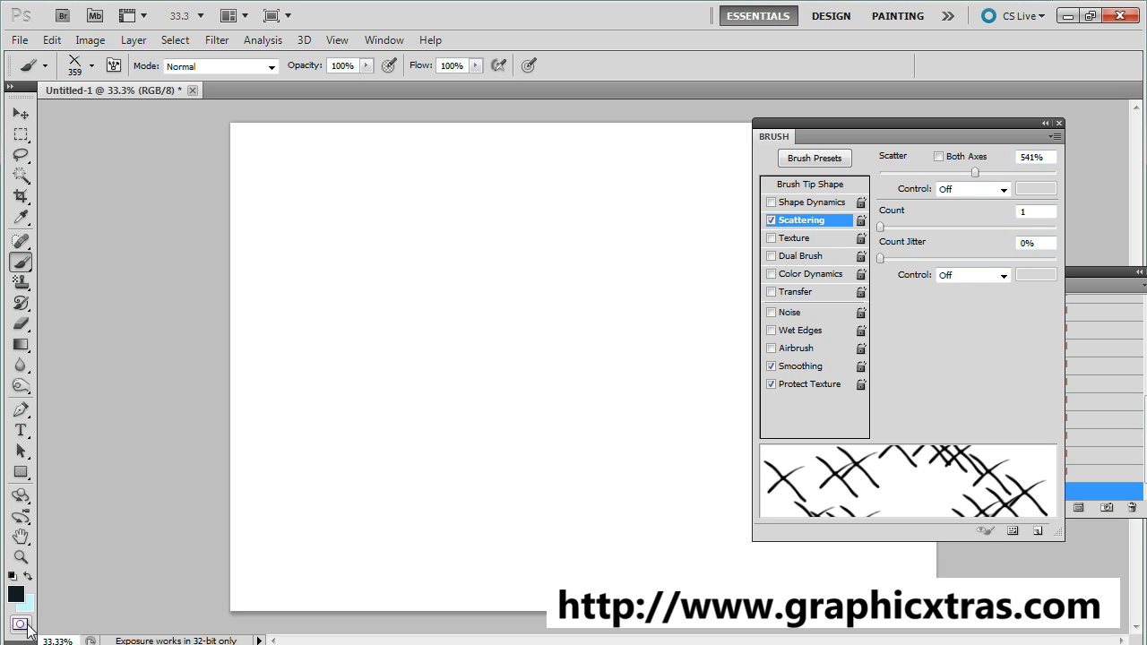
Enable Shape Dynamics, test and undo a stroke, then raise Angle Jitter to 100%
{"action": "left_click", "coordinate": [799, 205]}
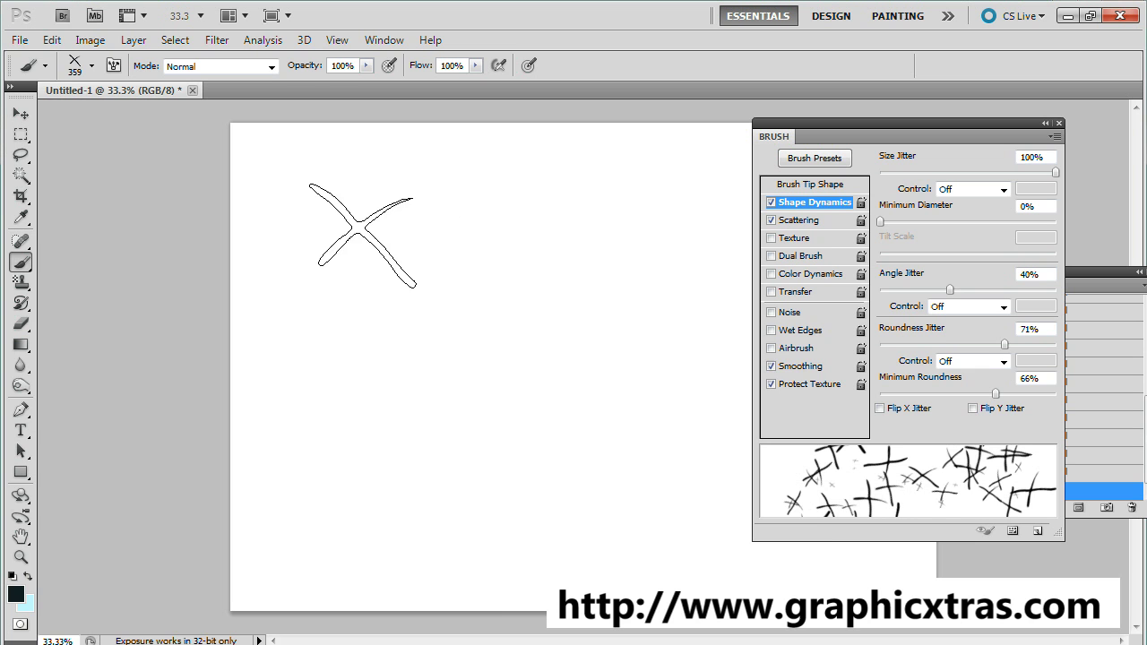
{"action": "mouse_move", "coordinate": [333, 243]}
{"action": "left_mouse_down"}
{"action": "mouse_move", "coordinate": [385, 262]}
{"action": "mouse_move", "coordinate": [650, 362]}
{"action": "mouse_move", "coordinate": [749, 436]}
{"action": "mouse_move", "coordinate": [585, 436]}
{"action": "mouse_move", "coordinate": [479, 335]}
{"action": "left_mouse_up"}
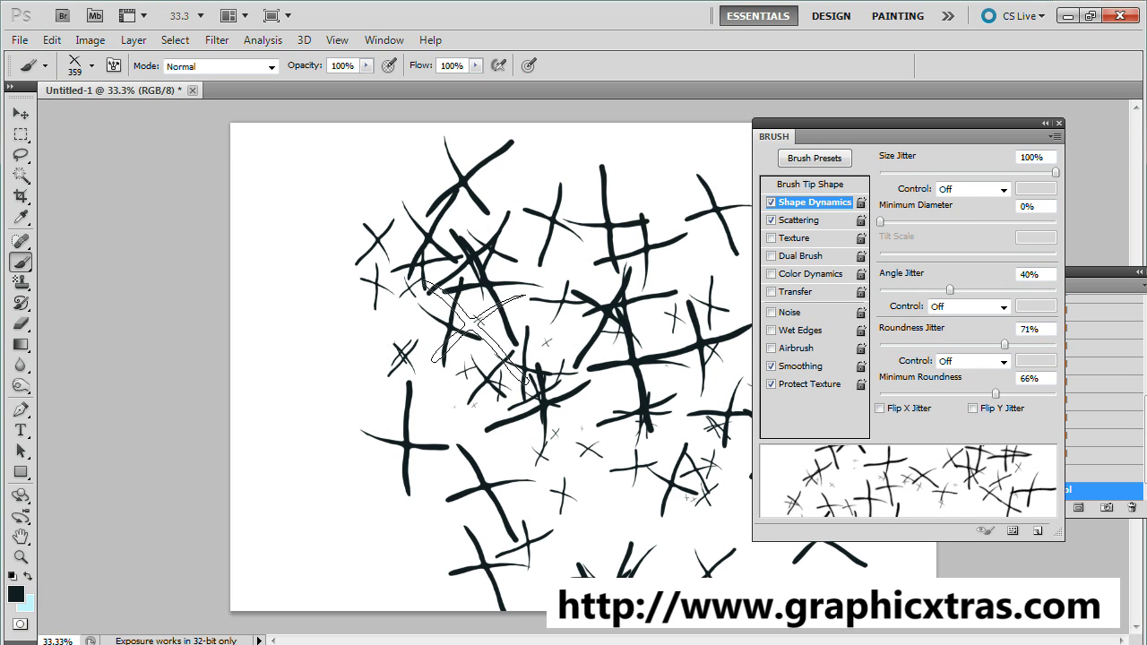
{"action": "left_click", "coordinate": [54, 40]}
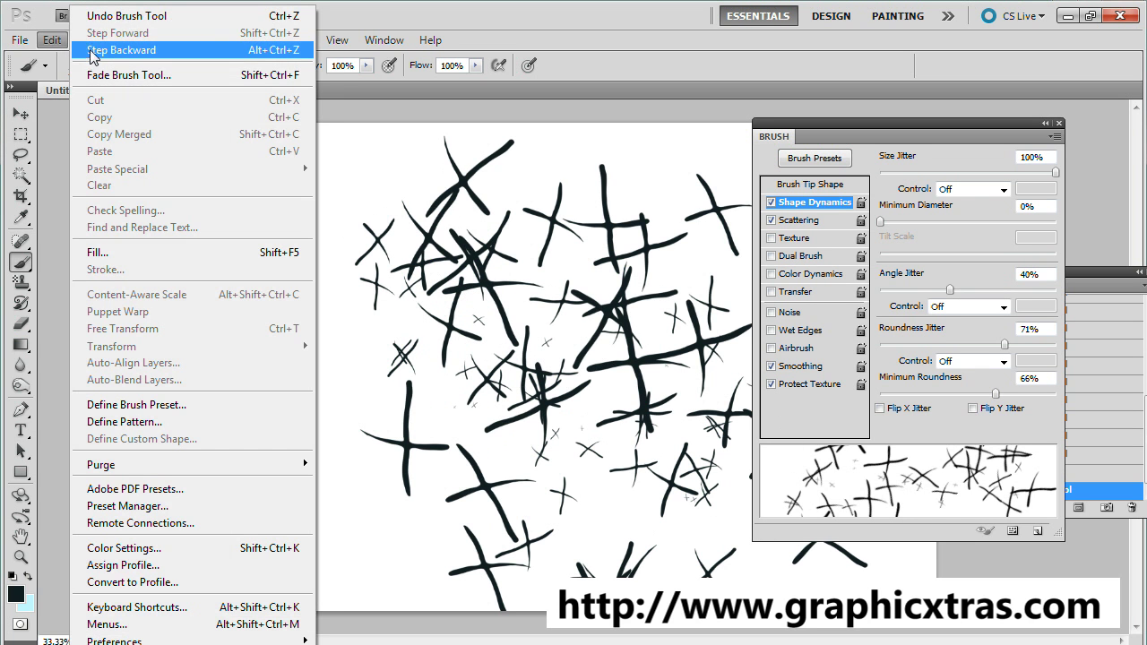
{"action": "left_click", "coordinate": [107, 16]}
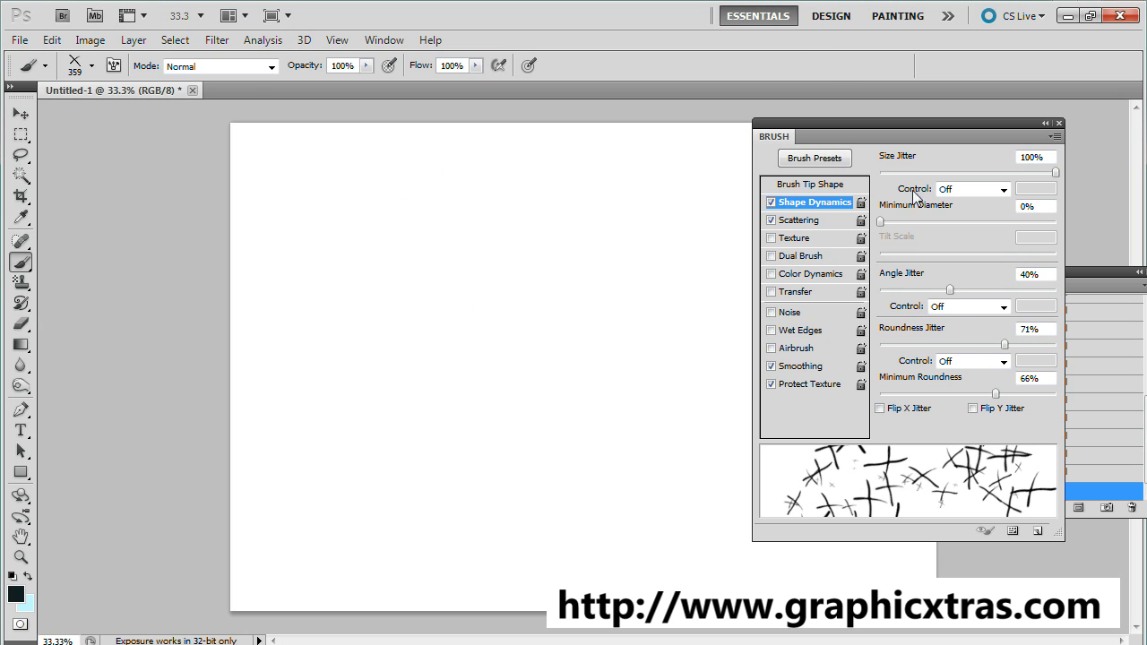
{"action": "left_click_drag", "start_coordinate": [951, 289], "coordinate": [1047, 289]}
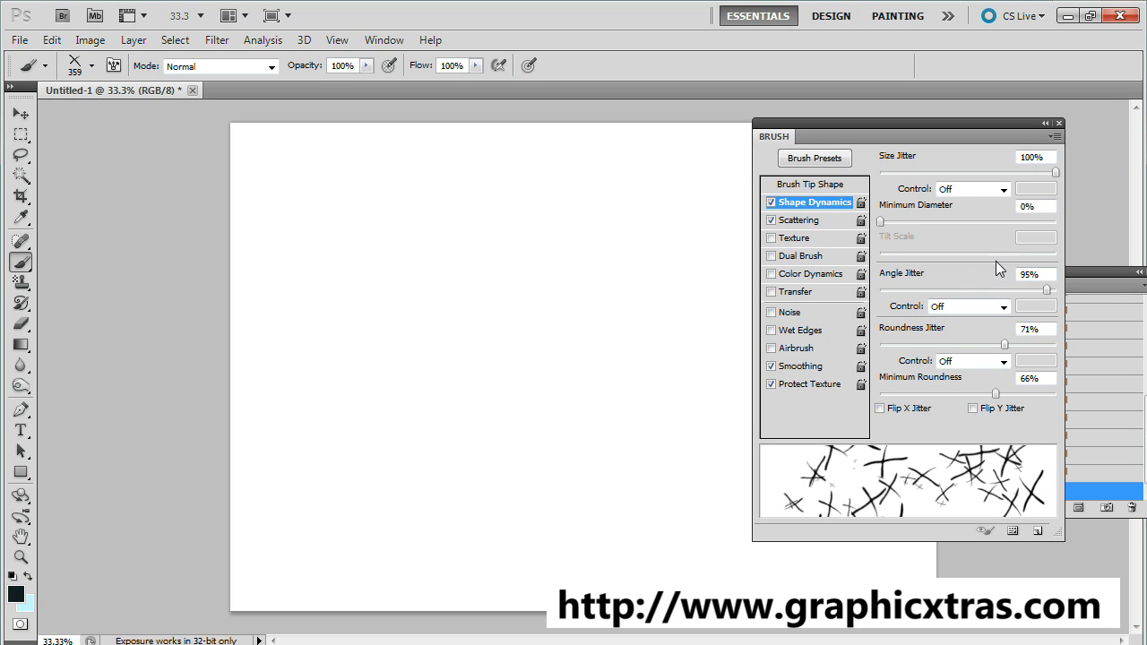
{"action": "left_click_drag", "start_coordinate": [1044, 290], "coordinate": [1058, 290]}
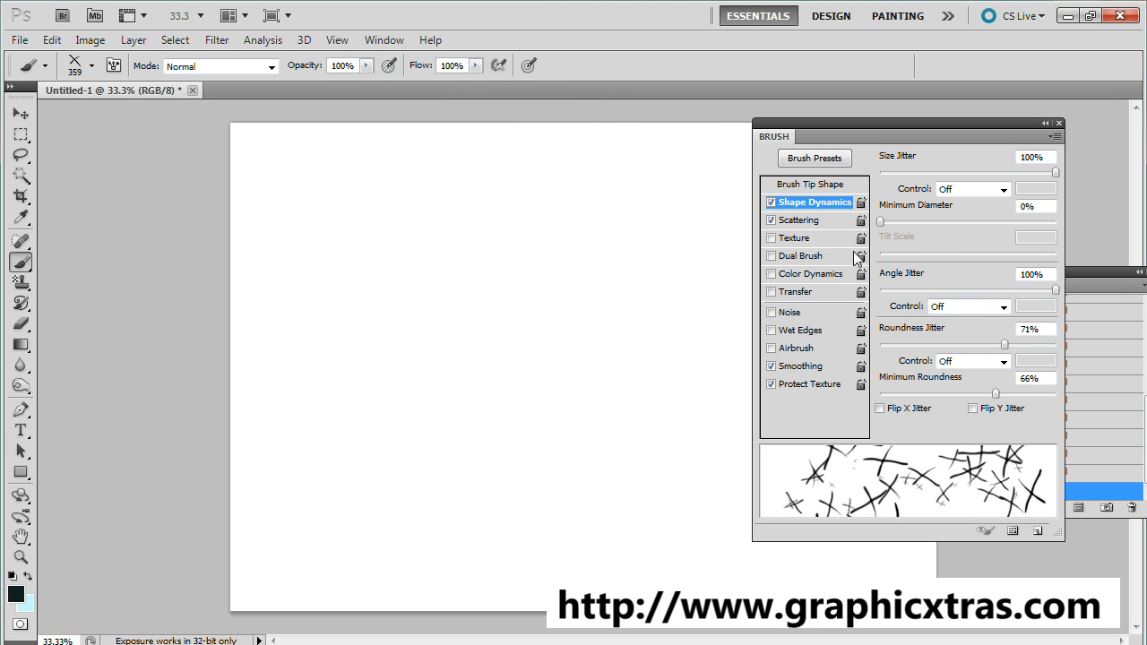
Enable Color Dynamics with 100% Foreground/Background Jitter and paint teal-toned crosses across the canvas
{"action": "left_click", "coordinate": [824, 277]}
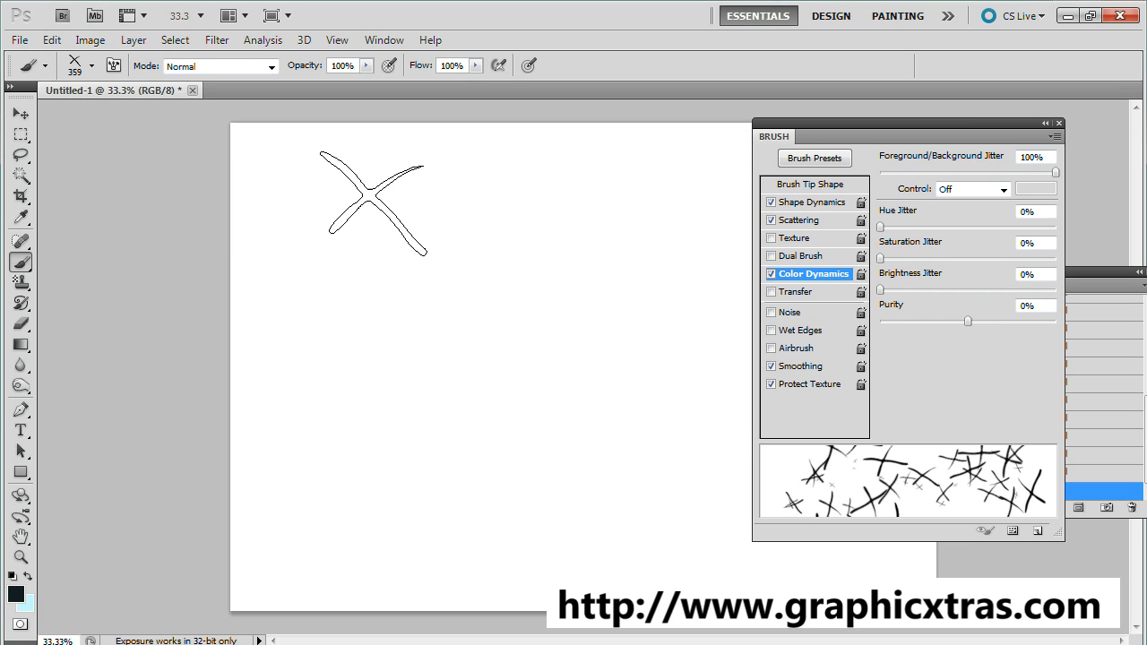
{"action": "mouse_move", "coordinate": [577, 179]}
{"action": "left_mouse_down"}
{"action": "mouse_move", "coordinate": [302, 328]}
{"action": "mouse_move", "coordinate": [430, 259]}
{"action": "mouse_move", "coordinate": [681, 269]}
{"action": "left_mouse_up"}
{"action": "mouse_move", "coordinate": [781, 125]}
{"action": "left_mouse_down"}
{"action": "mouse_move", "coordinate": [673, 415]}
{"action": "mouse_move", "coordinate": [824, 546]}
{"action": "mouse_move", "coordinate": [895, 564]}
{"action": "mouse_move", "coordinate": [497, 574]}
{"action": "mouse_move", "coordinate": [269, 609]}
{"action": "mouse_move", "coordinate": [403, 269]}
{"action": "mouse_move", "coordinate": [233, 220]}
{"action": "mouse_move", "coordinate": [421, 349]}
{"action": "mouse_move", "coordinate": [269, 162]}
{"action": "mouse_move", "coordinate": [609, 282]}
{"action": "mouse_move", "coordinate": [627, 206]}
{"action": "mouse_move", "coordinate": [403, 215]}
{"action": "mouse_move", "coordinate": [341, 197]}
{"action": "mouse_move", "coordinate": [269, 287]}
{"action": "mouse_move", "coordinate": [466, 395]}
{"action": "mouse_move", "coordinate": [359, 322]}
{"action": "mouse_move", "coordinate": [247, 542]}
{"action": "mouse_move", "coordinate": [517, 531]}
{"action": "mouse_move", "coordinate": [358, 403]}
{"action": "mouse_move", "coordinate": [663, 519]}
{"action": "mouse_move", "coordinate": [707, 483]}
{"action": "mouse_move", "coordinate": [488, 318]}
{"action": "mouse_move", "coordinate": [628, 376]}
{"action": "mouse_move", "coordinate": [583, 269]}
{"action": "mouse_move", "coordinate": [520, 251]}
{"action": "mouse_move", "coordinate": [569, 363]}
{"action": "mouse_move", "coordinate": [376, 224]}
{"action": "mouse_move", "coordinate": [502, 358]}
{"action": "left_mouse_up"}
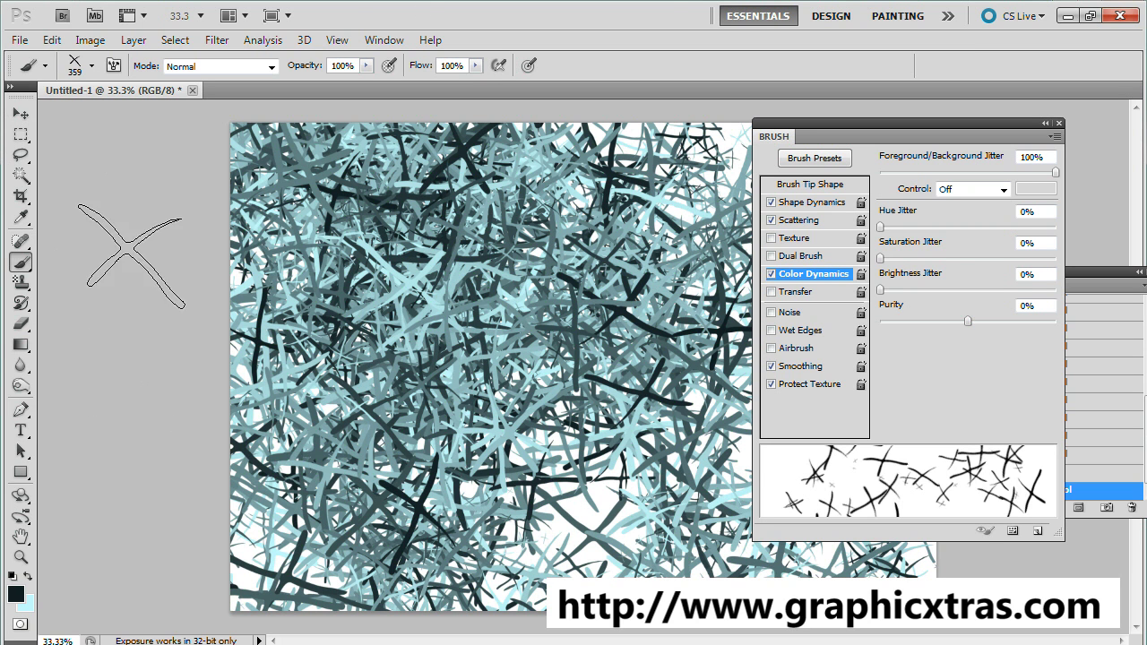
Draw a rectangular marquee selection around part of the cross pattern
{"action": "left_click", "coordinate": [22, 135]}
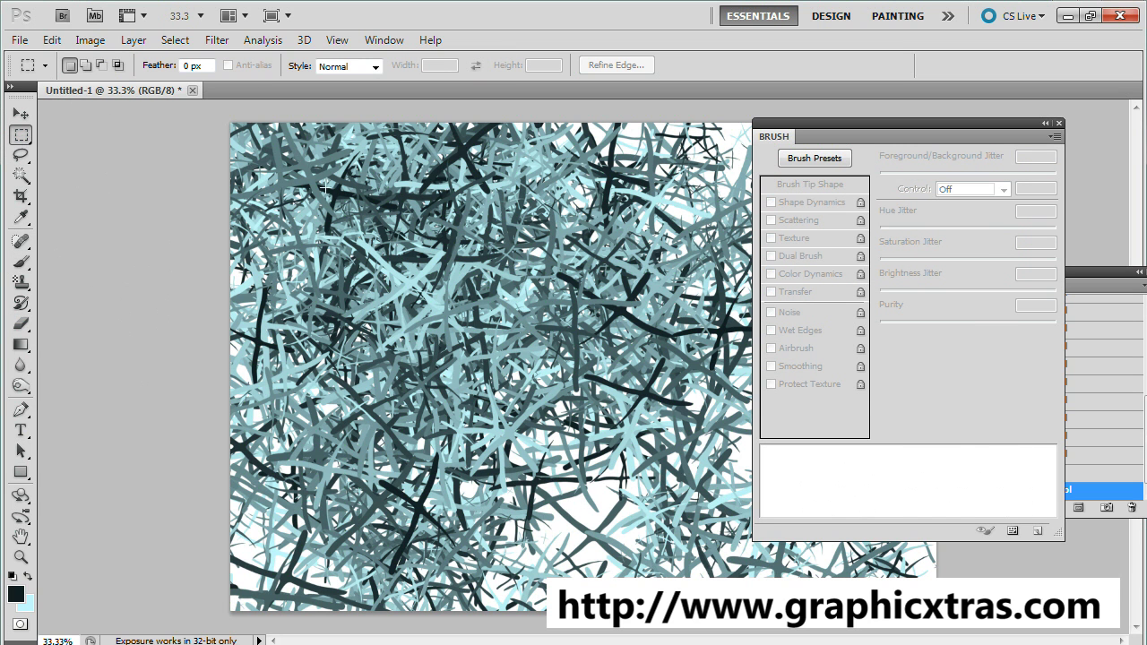
{"action": "left_click_drag", "start_coordinate": [424, 298], "coordinate": [560, 400]}
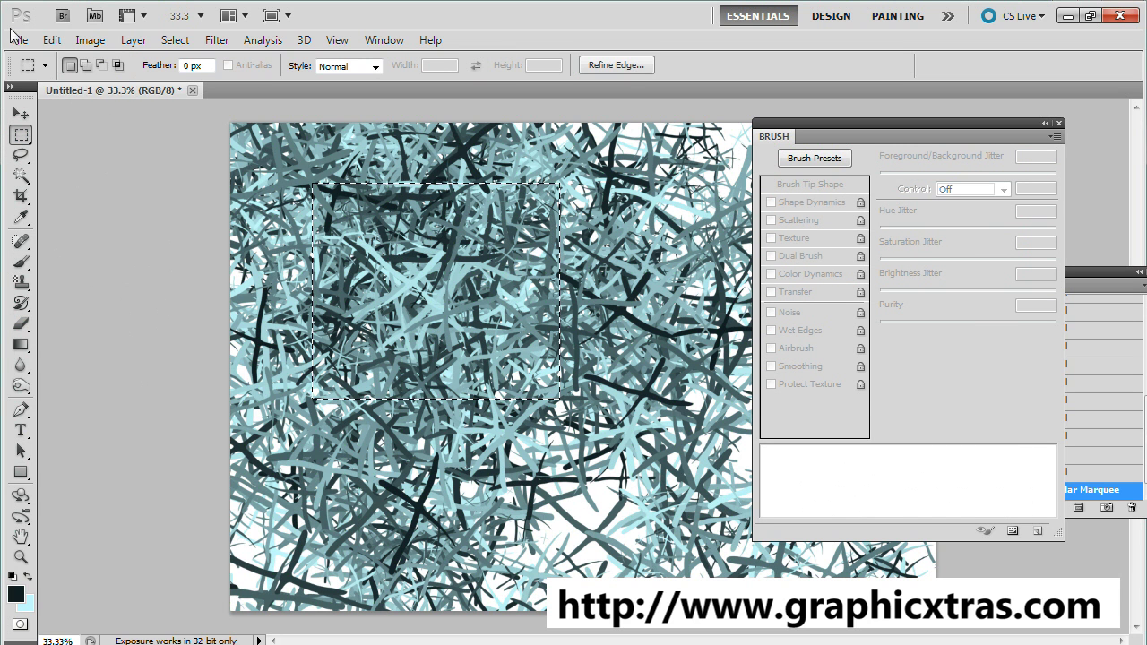
{"action": "left_click", "coordinate": [52, 39]}
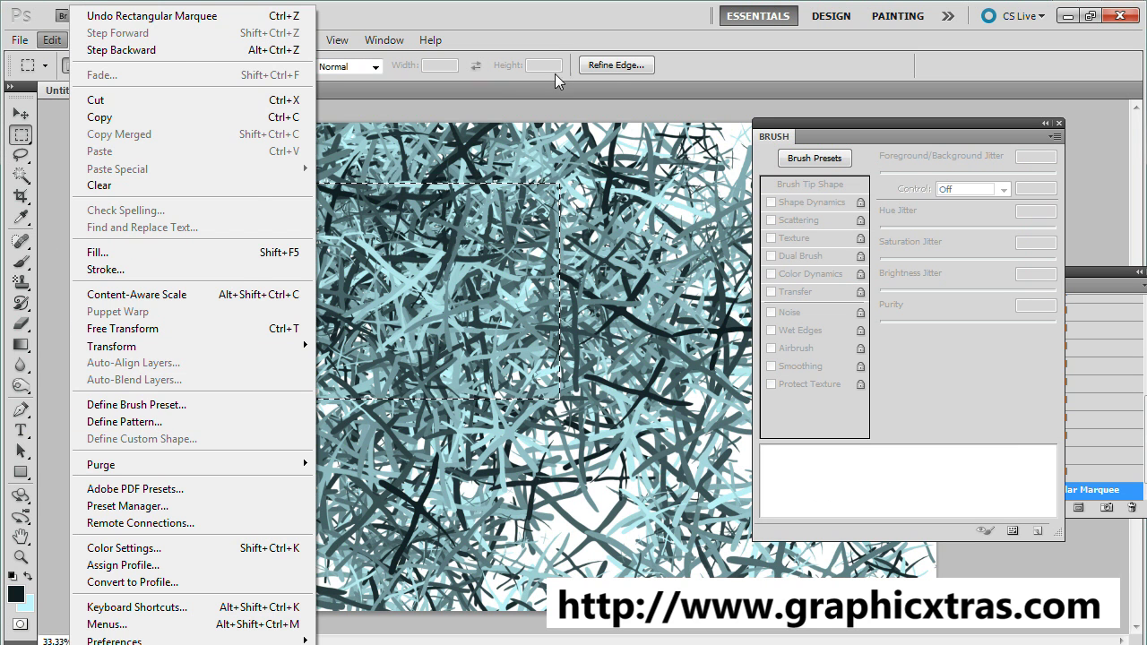
{"action": "key", "text": "Escape"}
{"action": "key", "text": "Escape"}
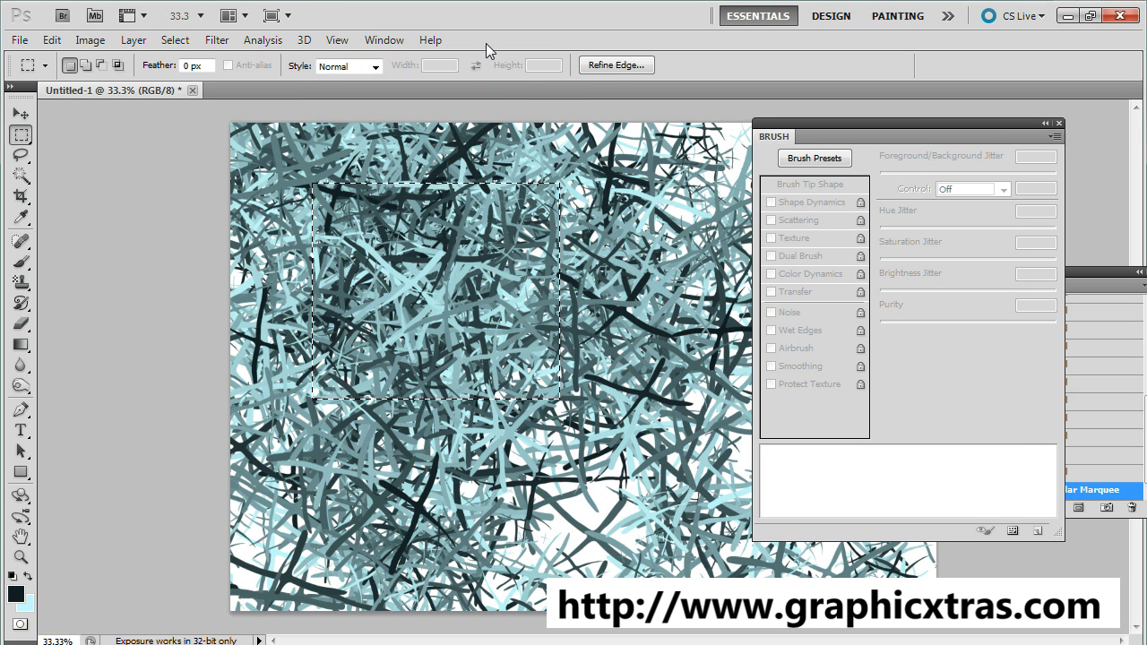
Deselect, then apply Threshold to the painting at level 176
{"action": "left_click", "coordinate": [174, 40]}
{"action": "left_click", "coordinate": [192, 75]}
{"action": "left_click", "coordinate": [100, 40]}
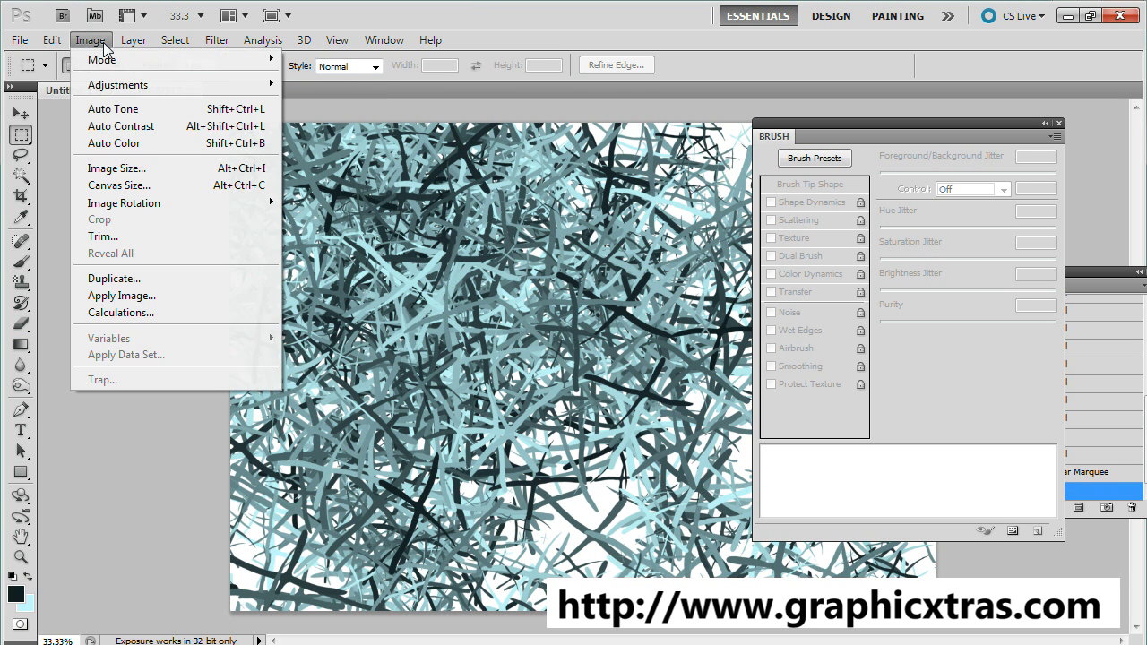
{"action": "mouse_move", "coordinate": [117, 77]}
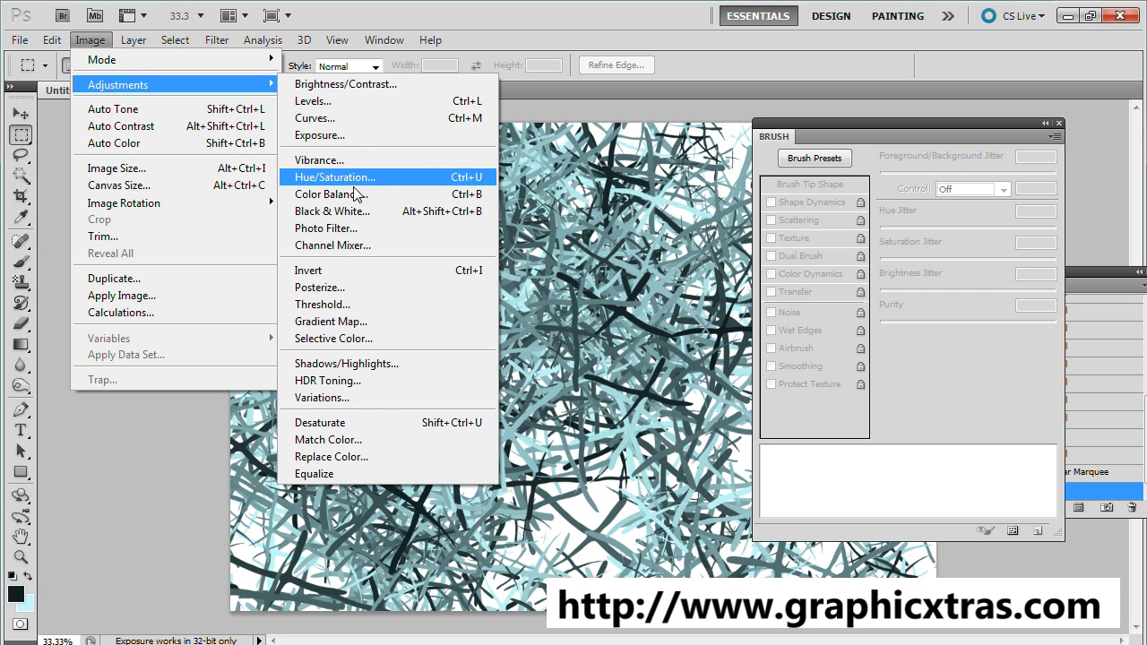
{"action": "left_click", "coordinate": [355, 305]}
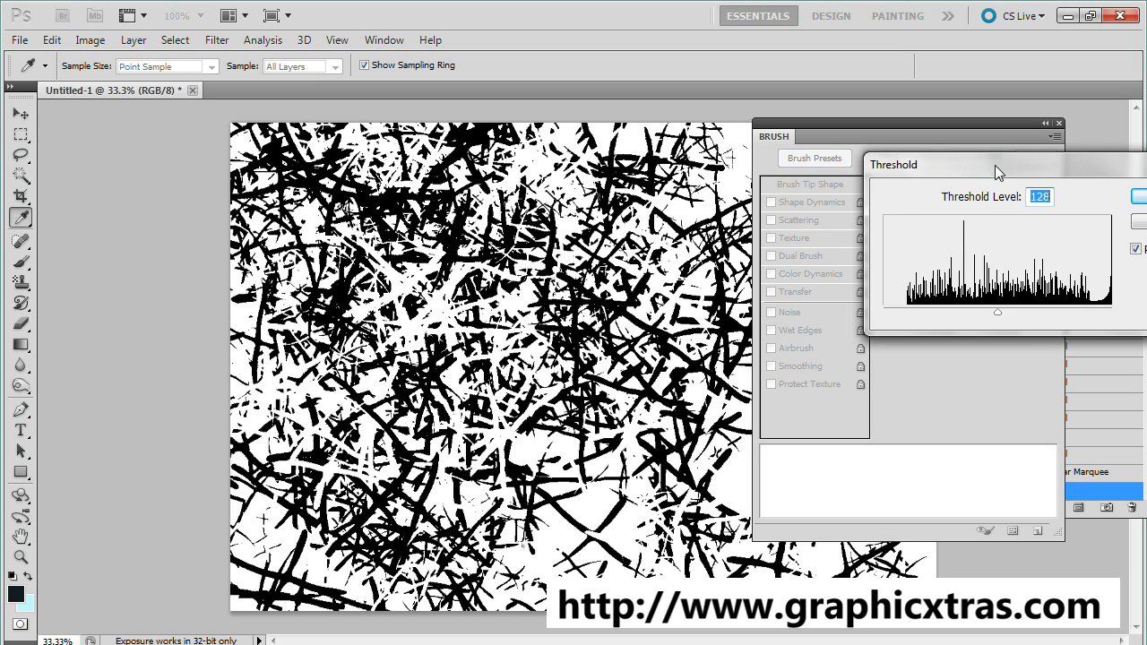
{"action": "left_click_drag", "start_coordinate": [994, 165], "coordinate": [696, 162]}
{"action": "left_click_drag", "start_coordinate": [692, 310], "coordinate": [743, 314]}
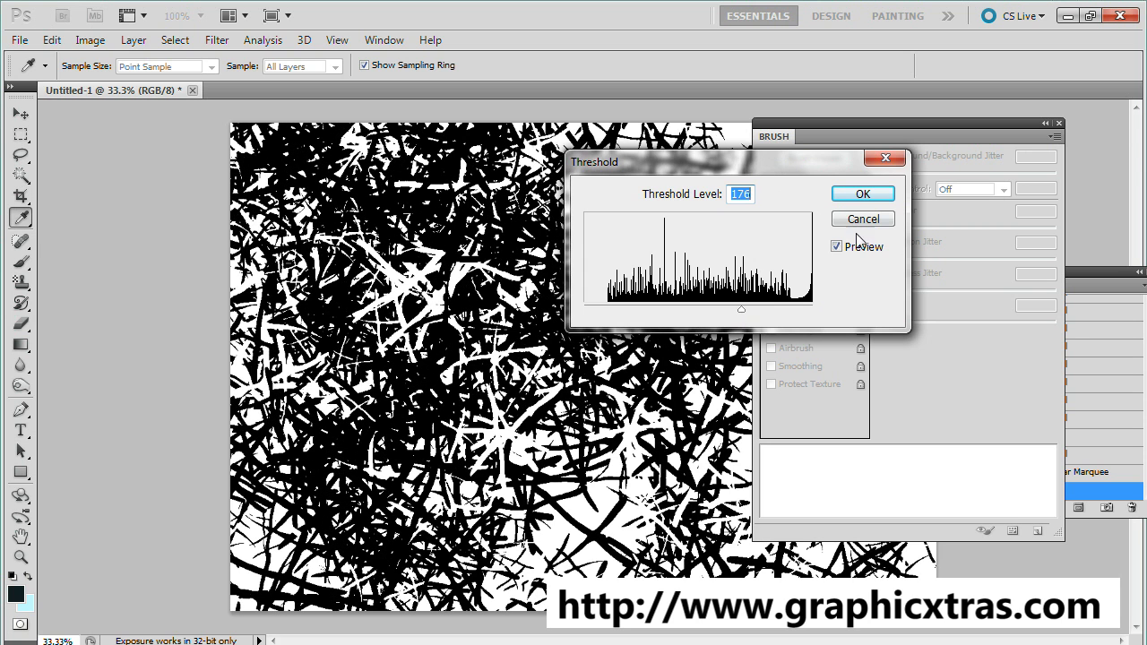